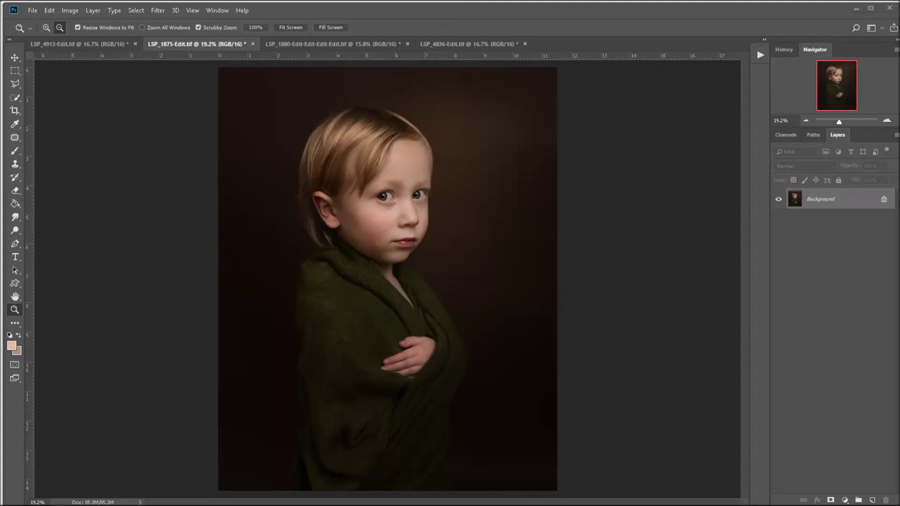
# Step: Set the Camden texture folder to Extra large icons and load LSP - Texture Pack Applicator Action V02
pyautogui.moveTo(0, 72); pyautogui.dragTo(420, 76)
pyautogui.click(396, 160)
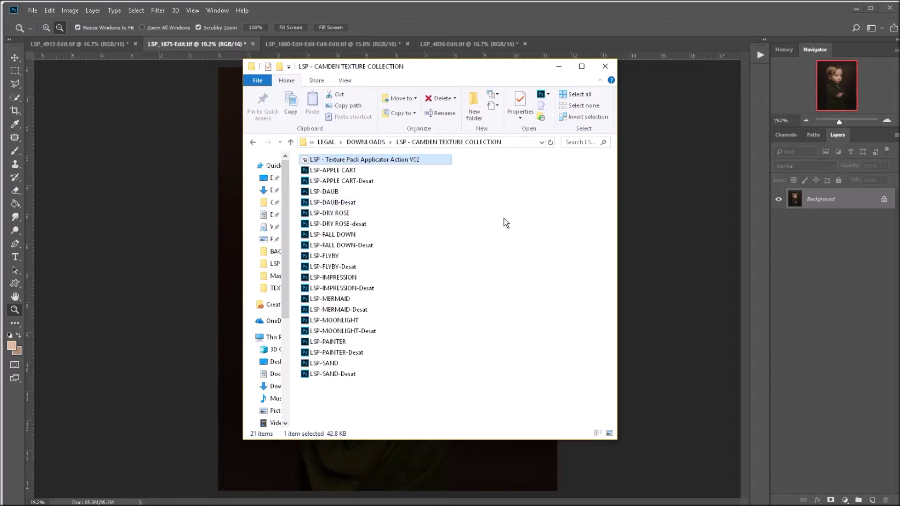
pyautogui.rightClick(478, 188)
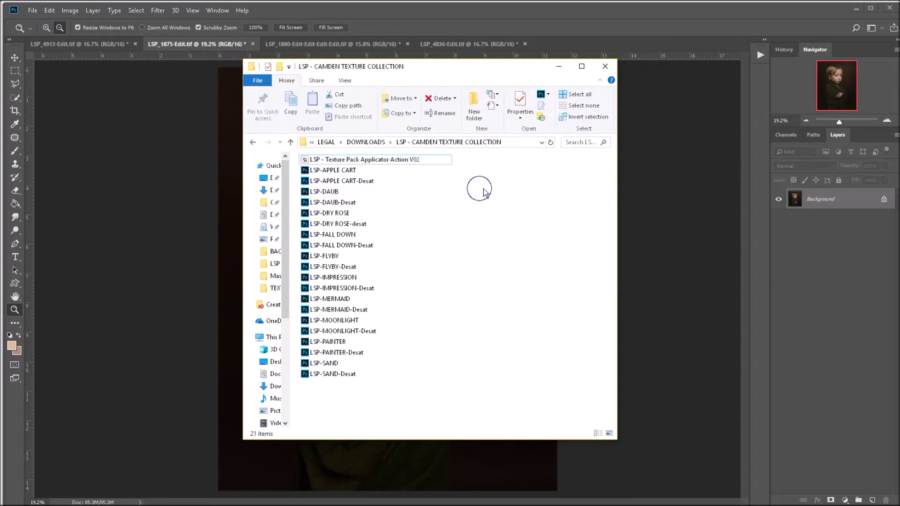
pyautogui.moveTo(538, 200)
pyautogui.click(569, 197)
pyautogui.click(432, 244)
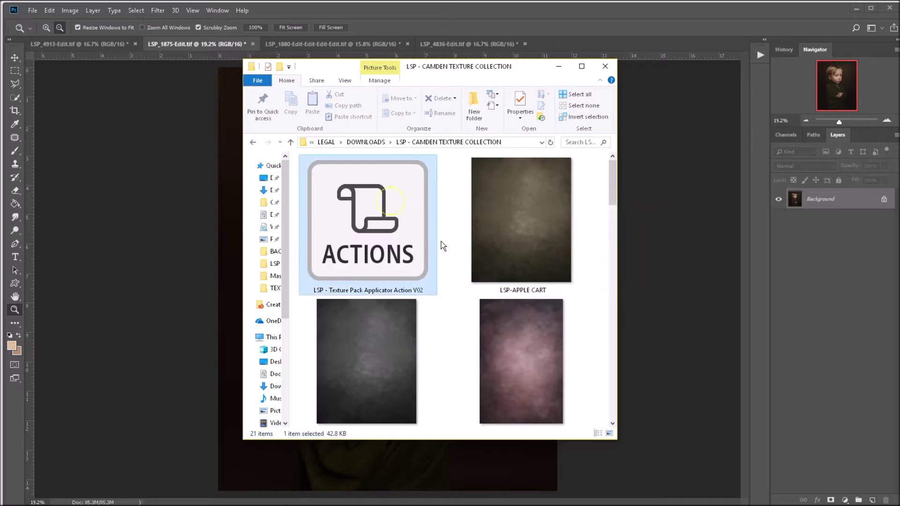
pyautogui.doubleClick(352, 212)
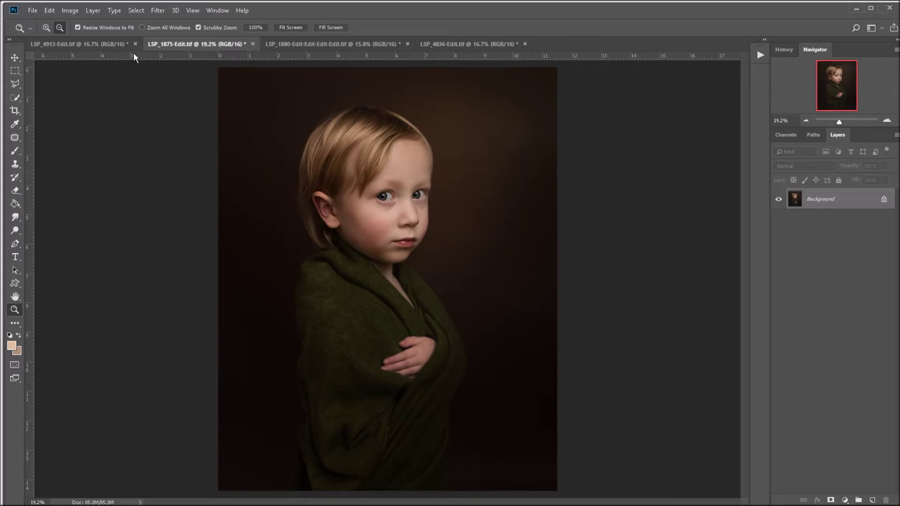
# Step: Show the Actions panel from the Window menu and dock it beside the Layers panel
pyautogui.click(209, 11)
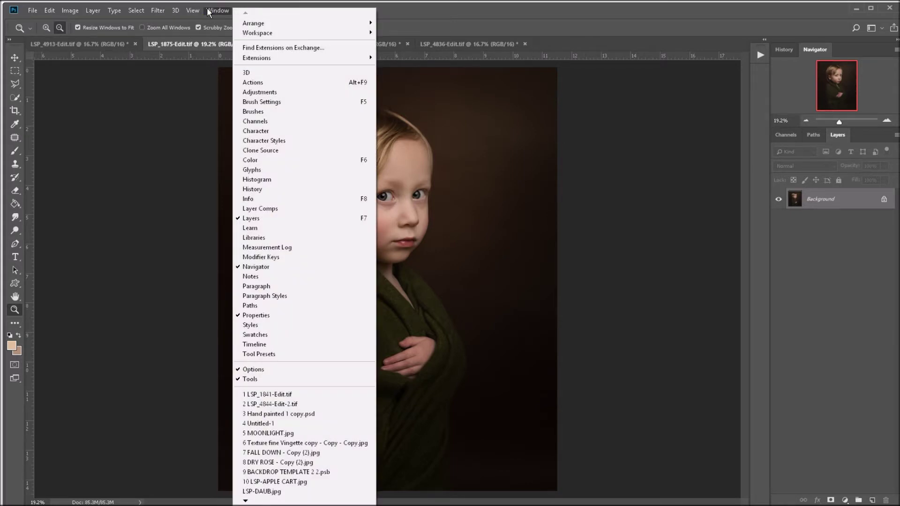
pyautogui.click(275, 84)
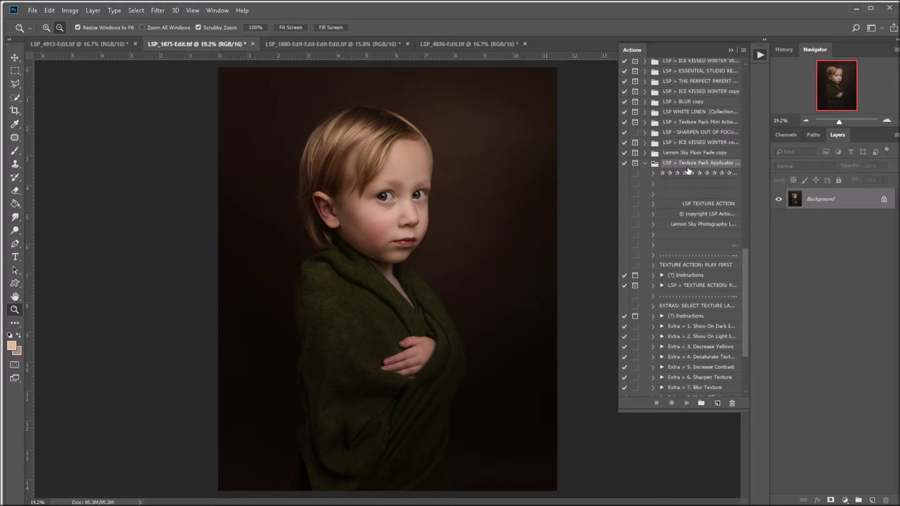
pyautogui.moveTo(674, 163); pyautogui.dragTo(695, 61)
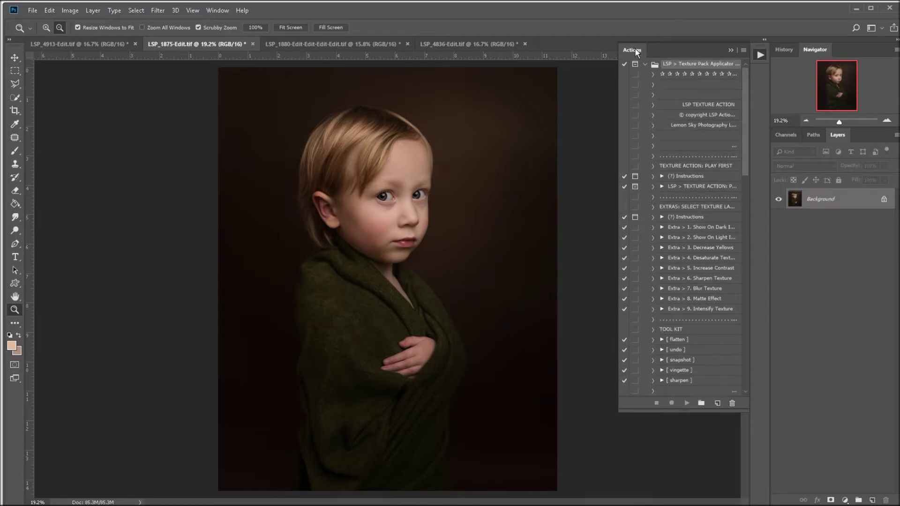
pyautogui.moveTo(636, 51); pyautogui.dragTo(767, 117)
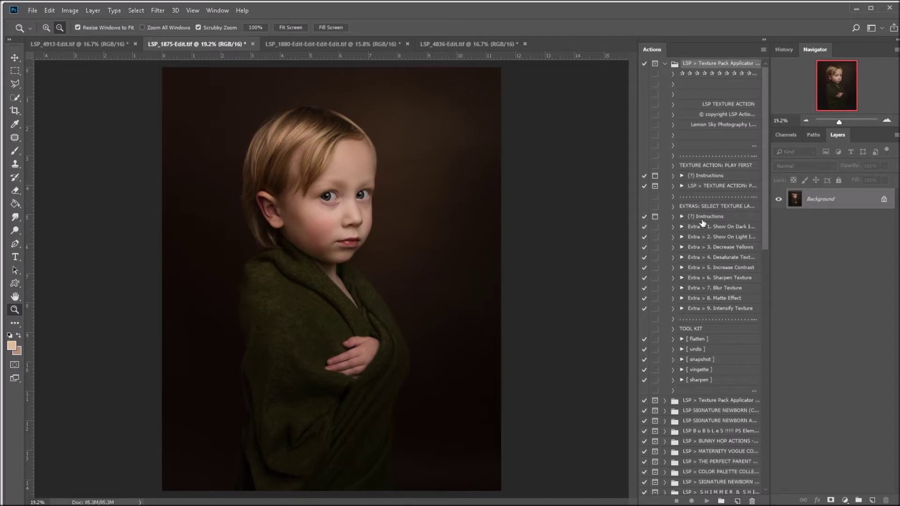
# Step: Switch the Actions panel to Button Mode
pyautogui.click(700, 186)
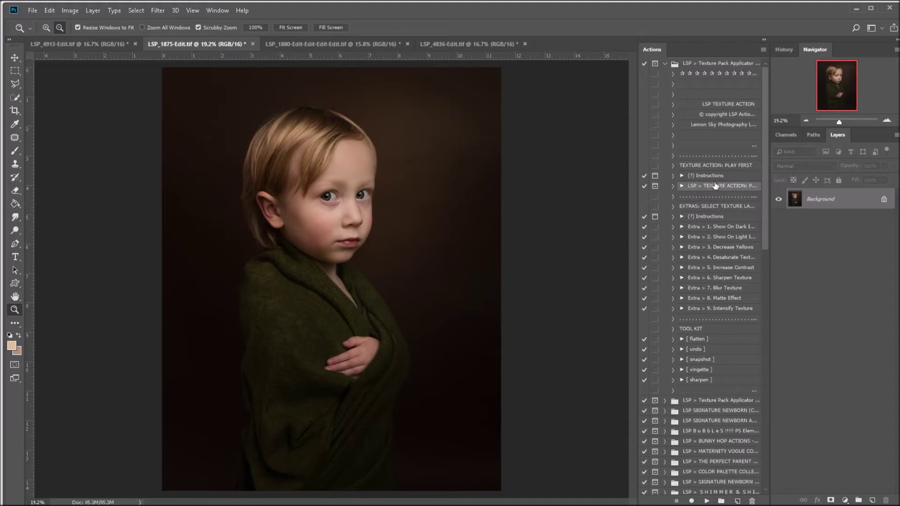
pyautogui.click(706, 501)
pyautogui.click(764, 49)
pyautogui.click(703, 46)
pyautogui.click(763, 49)
pyautogui.click(753, 58)
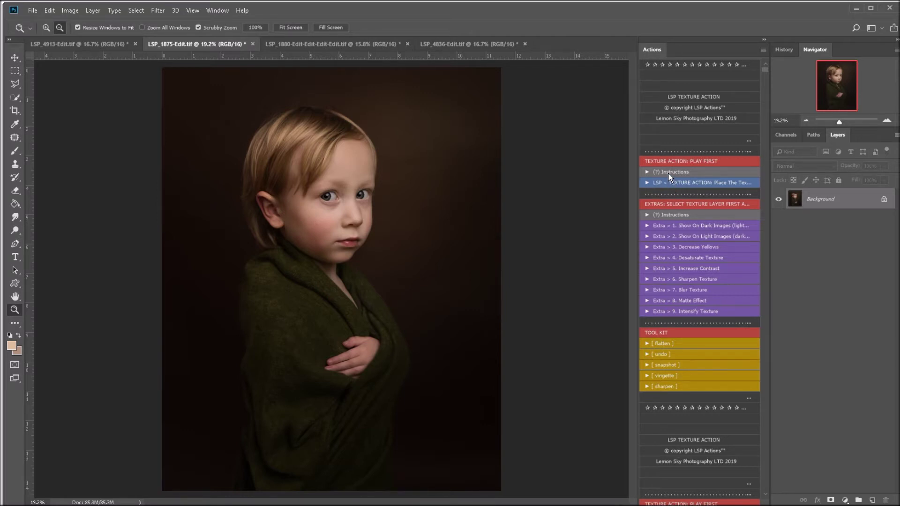
pyautogui.click(668, 173)
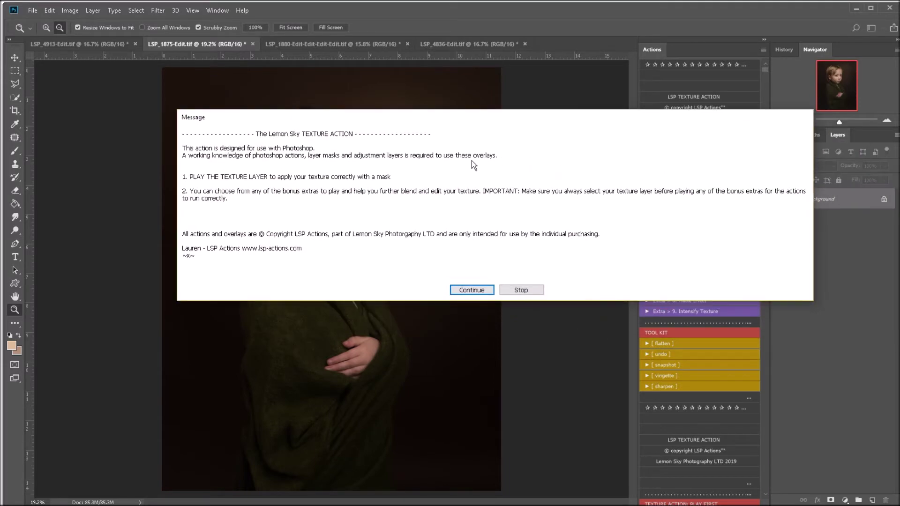
pyautogui.click(471, 289)
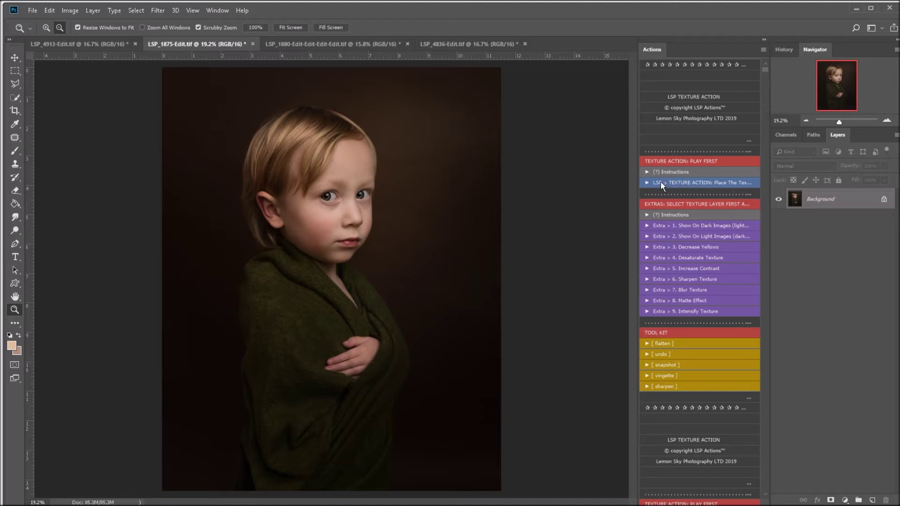
# Step: Run the Texture Action and place the LSP-IMPRESSION texture into the portrait
pyautogui.click(682, 184)
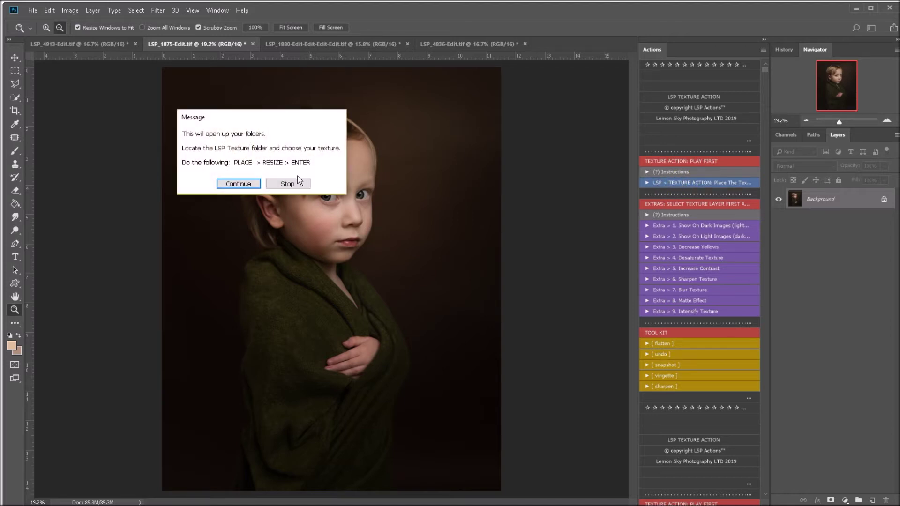
pyautogui.click(232, 186)
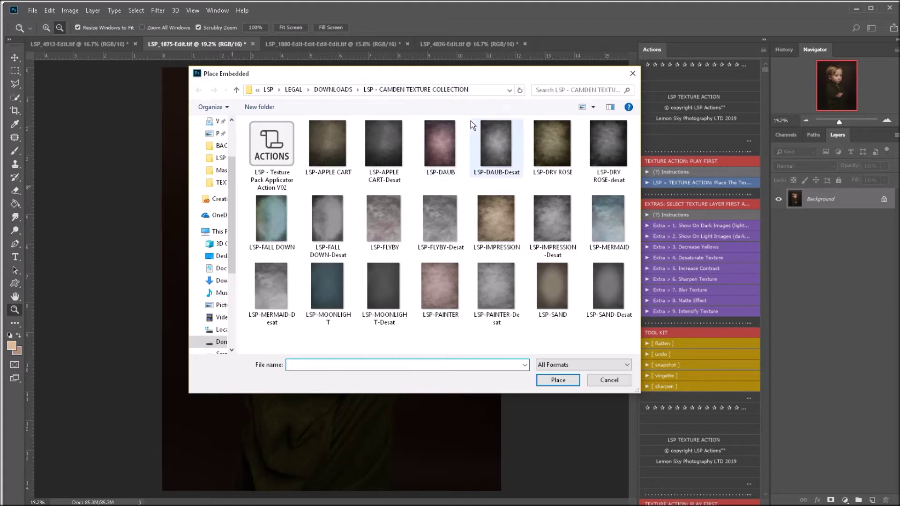
pyautogui.click(498, 216)
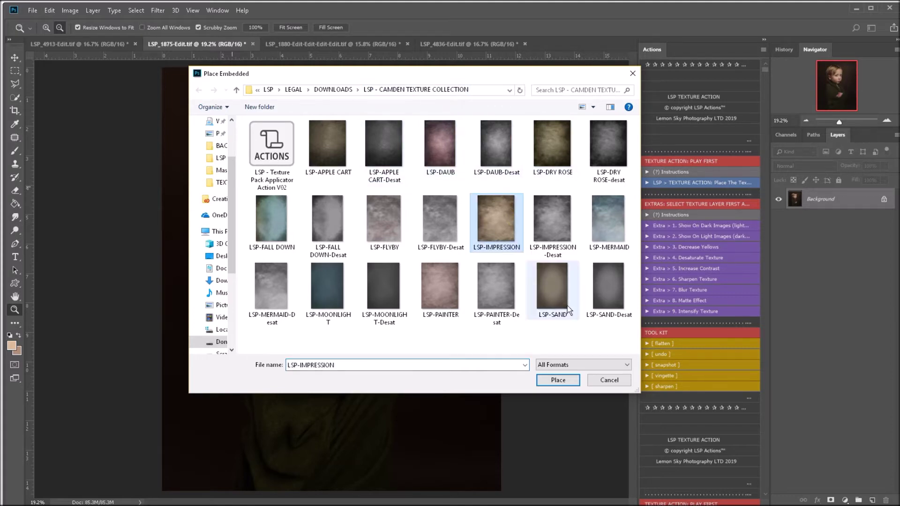
pyautogui.click(557, 380)
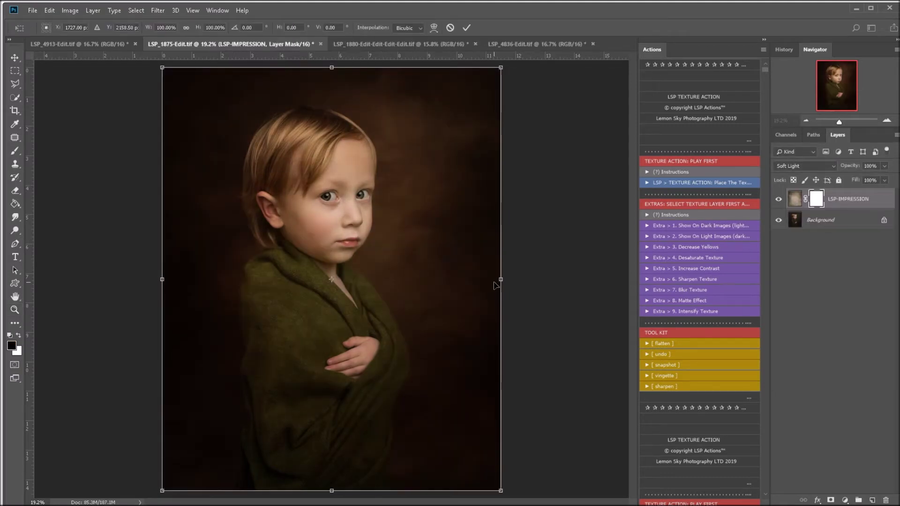
# Step: Stretch the texture slightly so it covers the whole canvas, and commit the transform
pyautogui.moveTo(501, 280); pyautogui.dragTo(506, 279)
pyautogui.moveTo(422, 262)
pyautogui.mouseDown()
pyautogui.moveTo(419, 278)
pyautogui.moveTo(416, 262)
pyautogui.mouseUp()
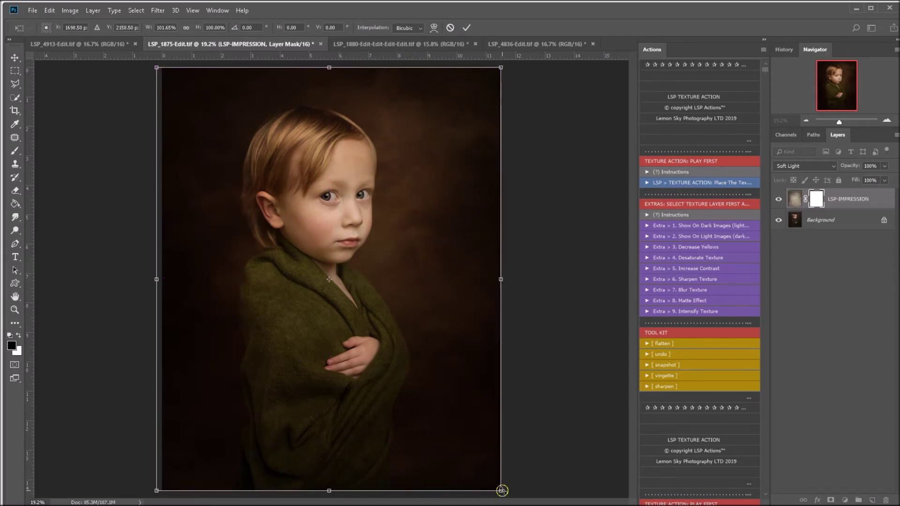
pyautogui.moveTo(500, 490); pyautogui.dragTo(510, 495)
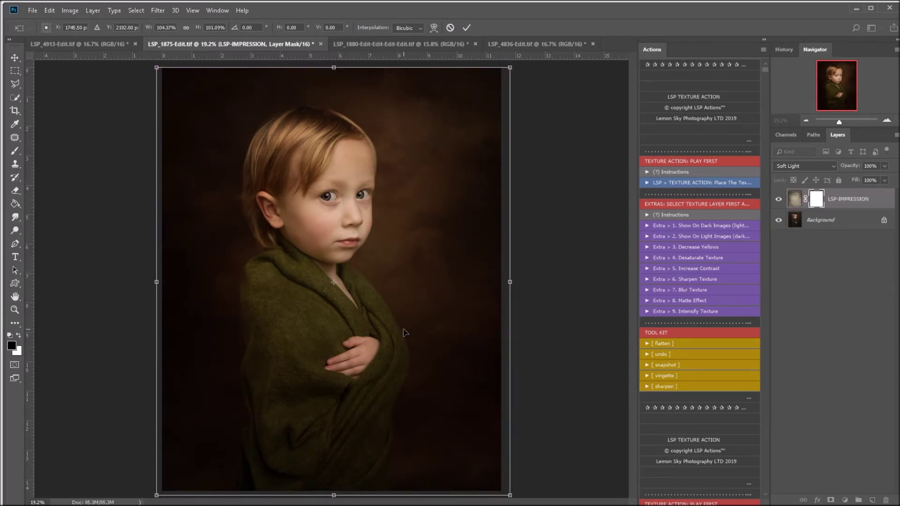
pyautogui.press('Return')
pyautogui.press('b')
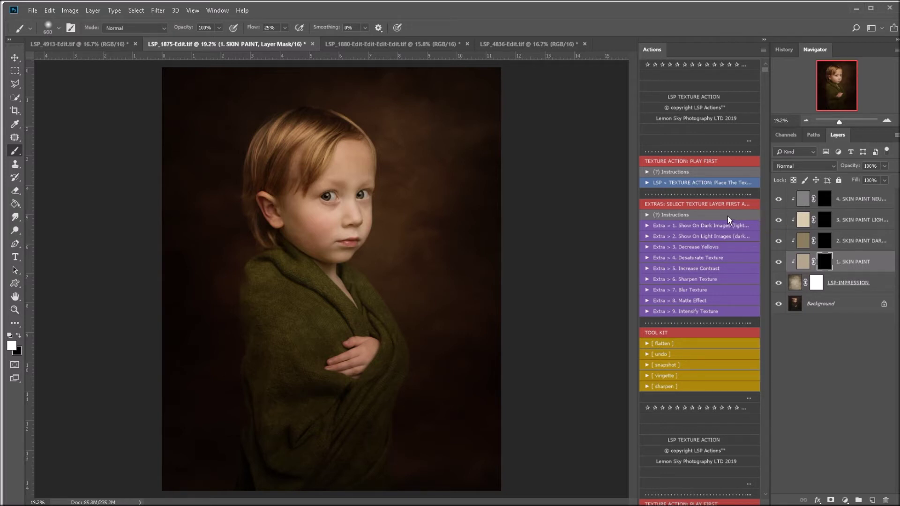
# Step: Scroll the Actions panel back up and widen the Layers panel so the full SKIN PAINT names show
pyautogui.scroll(-10, 730, 211)
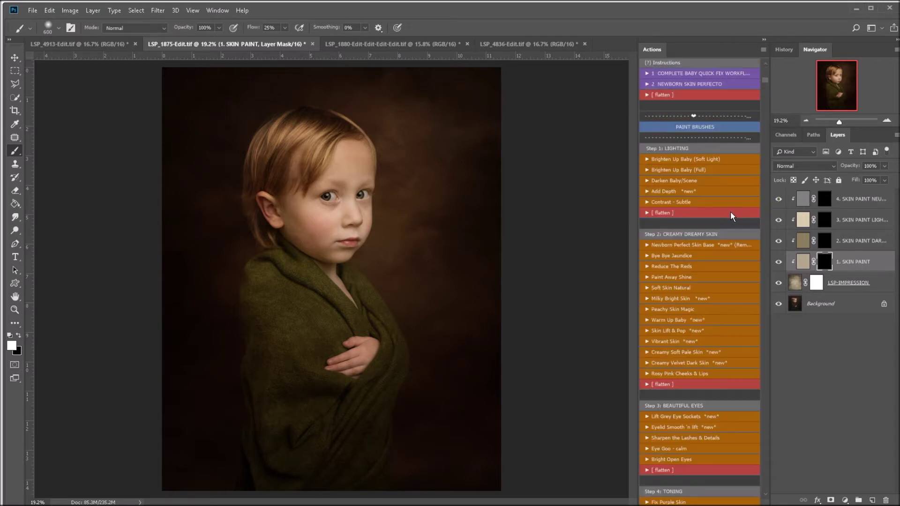
pyautogui.click(765, 74)
pyautogui.click(765, 72)
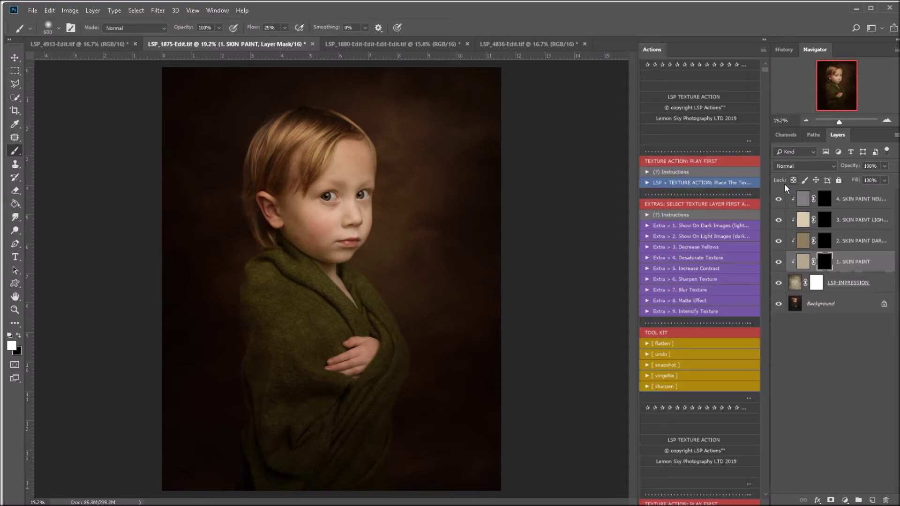
pyautogui.moveTo(770, 186); pyautogui.dragTo(703, 190)
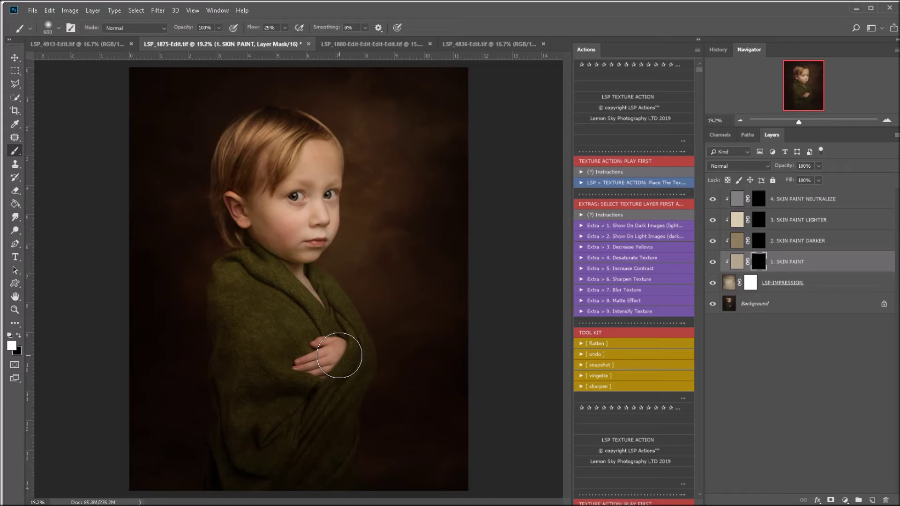
pyautogui.click(750, 282)
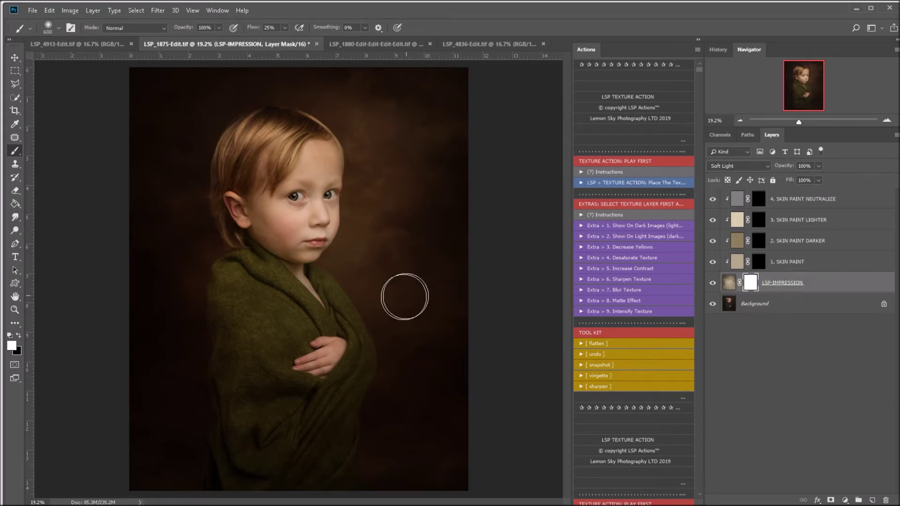
pyautogui.press('x')
pyautogui.click(285, 27)
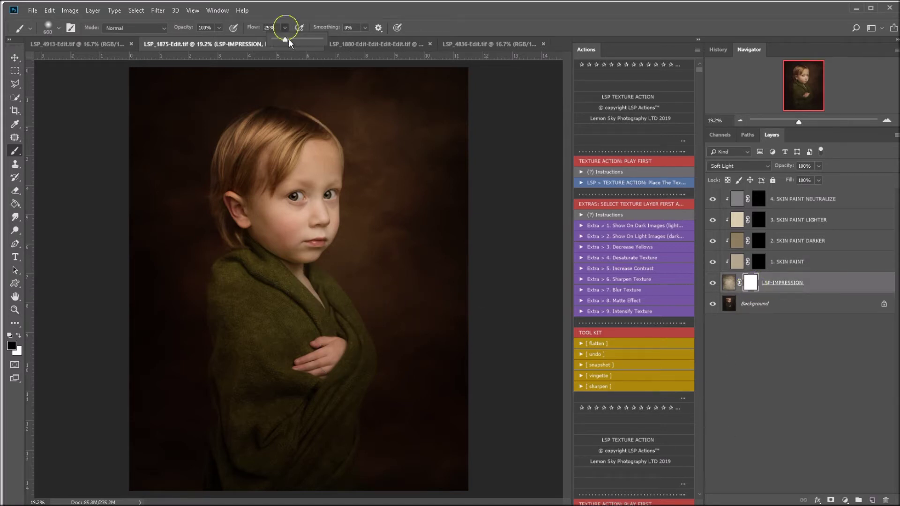
pyautogui.write('62')
pyautogui.press('Return')
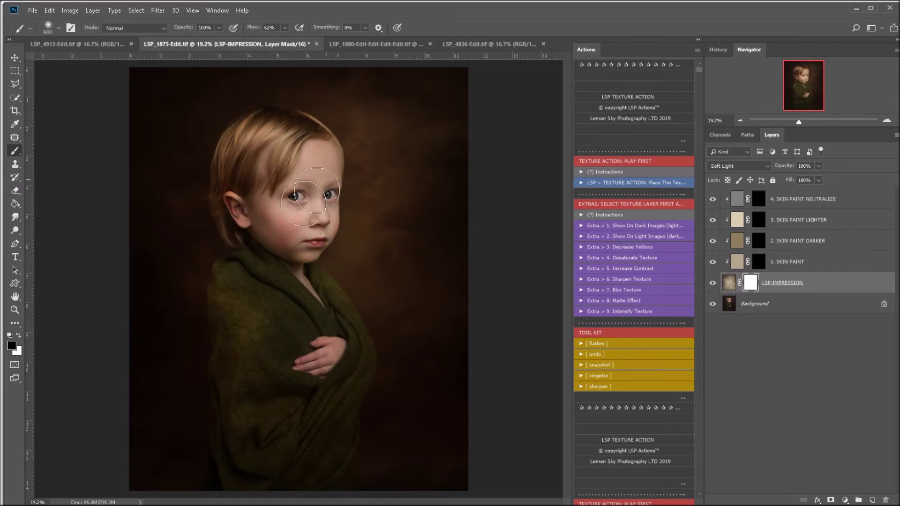
pyautogui.moveTo(291, 246)
pyautogui.mouseDown()
pyautogui.moveTo(305, 341)
pyautogui.moveTo(328, 241)
pyautogui.moveTo(361, 346)
pyautogui.mouseUp()
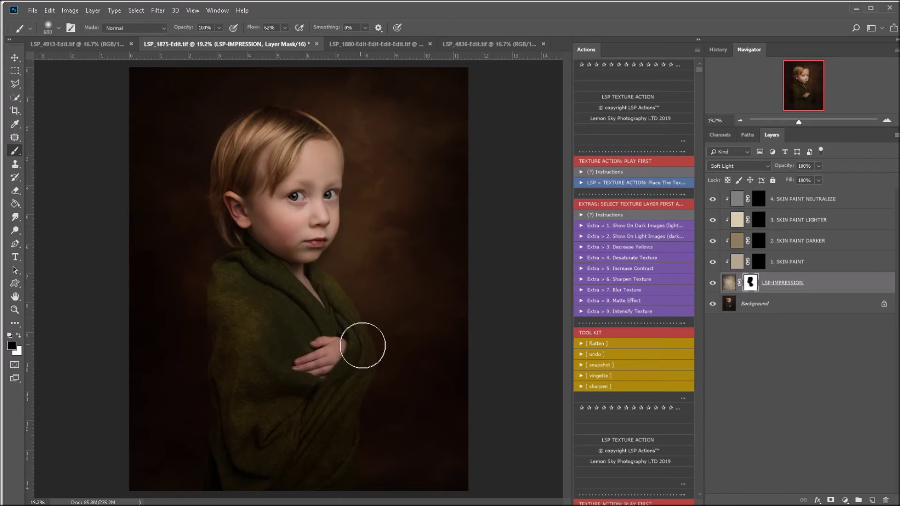
pyautogui.hotkey('ctrl', 'a')
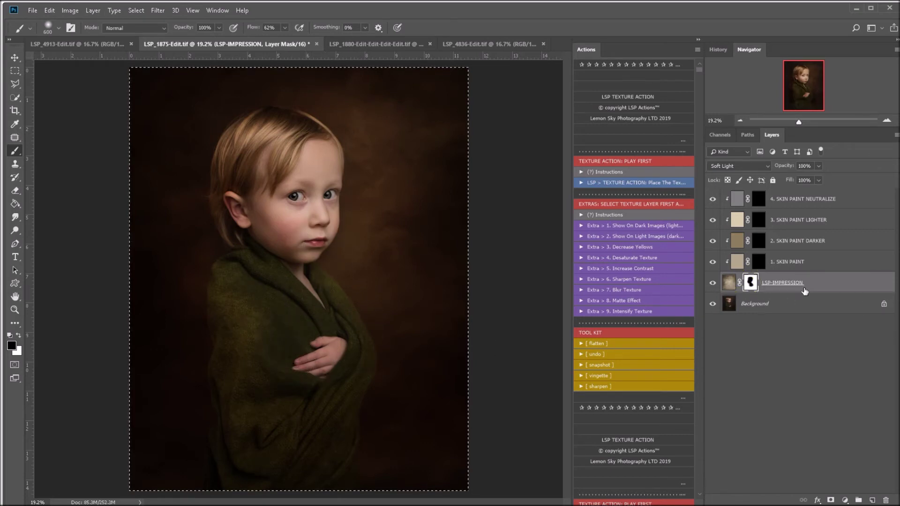
pyautogui.hotkey('ctrl', 'BackSpace')
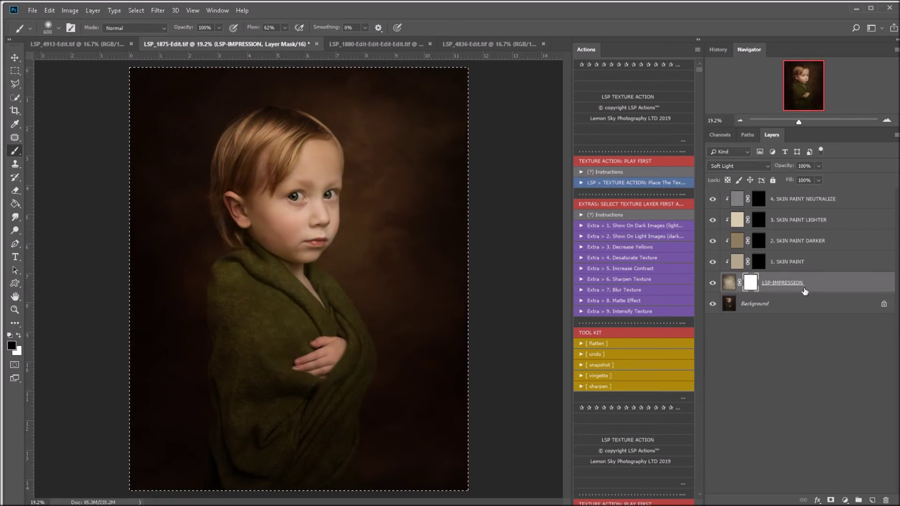
pyautogui.hotkey('ctrl', 'd')
pyautogui.click(758, 262)
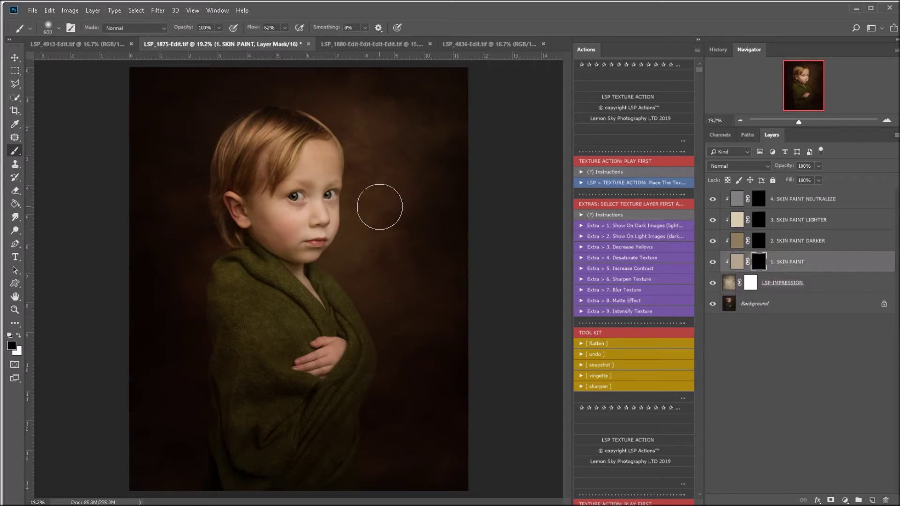
# Step: Set white, brush flow 2, and paint skin tone over the cheek, eye and forehead
pyautogui.press('x')
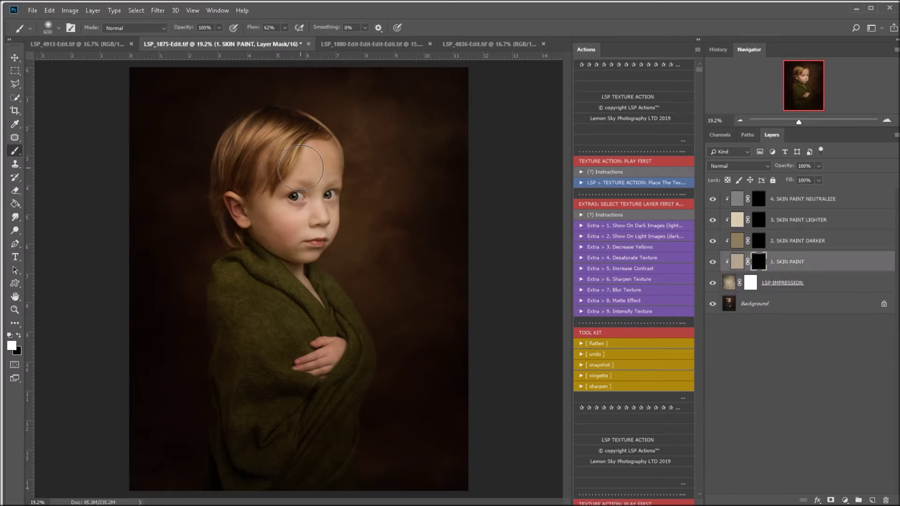
pyautogui.click(275, 27)
pyautogui.write('2')
pyautogui.moveTo(268, 215)
pyautogui.mouseDown()
pyautogui.moveTo(202, 224)
pyautogui.moveTo(329, 210)
pyautogui.moveTo(311, 167)
pyautogui.moveTo(272, 163)
pyautogui.moveTo(257, 217)
pyautogui.moveTo(290, 220)
pyautogui.moveTo(262, 242)
pyautogui.moveTo(253, 204)
pyautogui.moveTo(297, 293)
pyautogui.moveTo(284, 185)
pyautogui.moveTo(301, 223)
pyautogui.moveTo(277, 154)
pyautogui.moveTo(287, 295)
pyautogui.moveTo(320, 371)
pyautogui.moveTo(289, 300)
pyautogui.moveTo(272, 164)
pyautogui.moveTo(294, 206)
pyautogui.mouseUp()
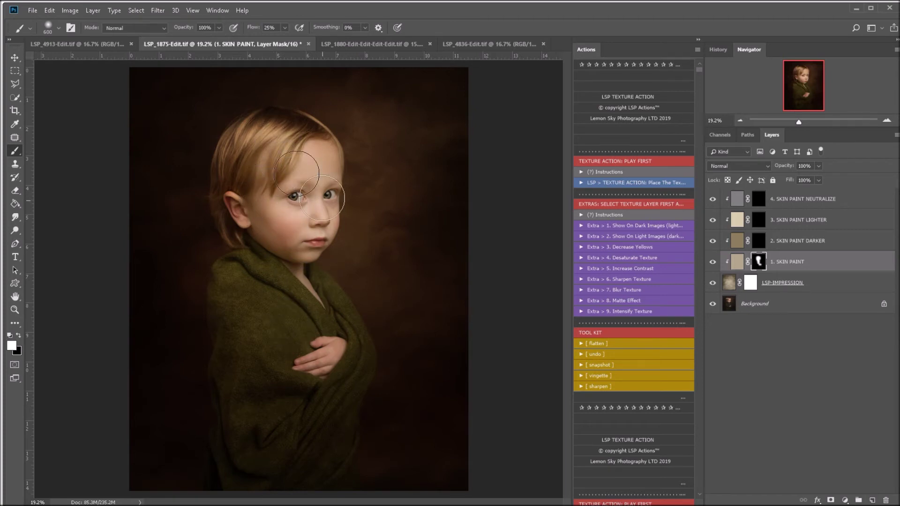
# Step: Paint the DARKER mask on the ear and hand, LIGHTER on the forehead, and NEUTRALIZE on the face
pyautogui.click(758, 241)
pyautogui.moveTo(260, 233)
pyautogui.mouseDown()
pyautogui.moveTo(240, 197)
pyautogui.moveTo(303, 261)
pyautogui.moveTo(324, 366)
pyautogui.moveTo(300, 374)
pyautogui.mouseUp()
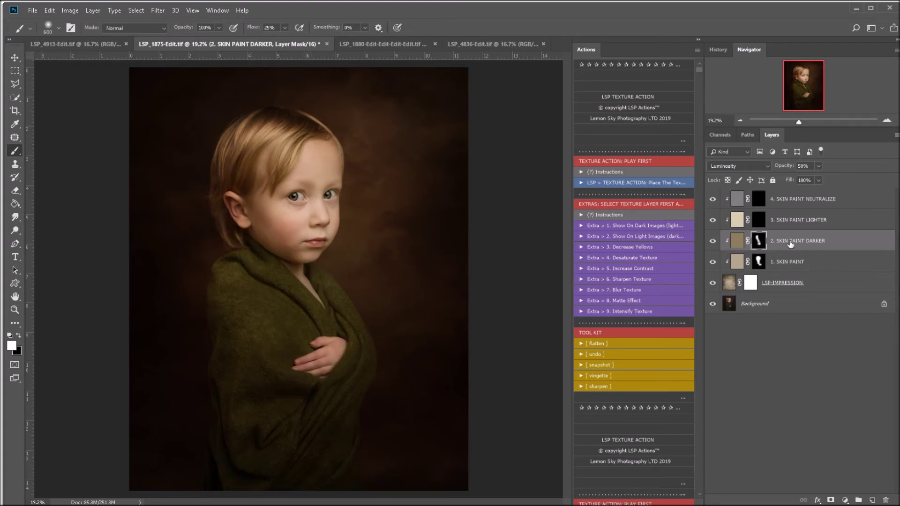
pyautogui.click(758, 219)
pyautogui.moveTo(277, 171)
pyautogui.mouseDown()
pyautogui.moveTo(298, 180)
pyautogui.moveTo(251, 191)
pyautogui.moveTo(261, 177)
pyautogui.mouseUp()
pyautogui.click(325, 336)
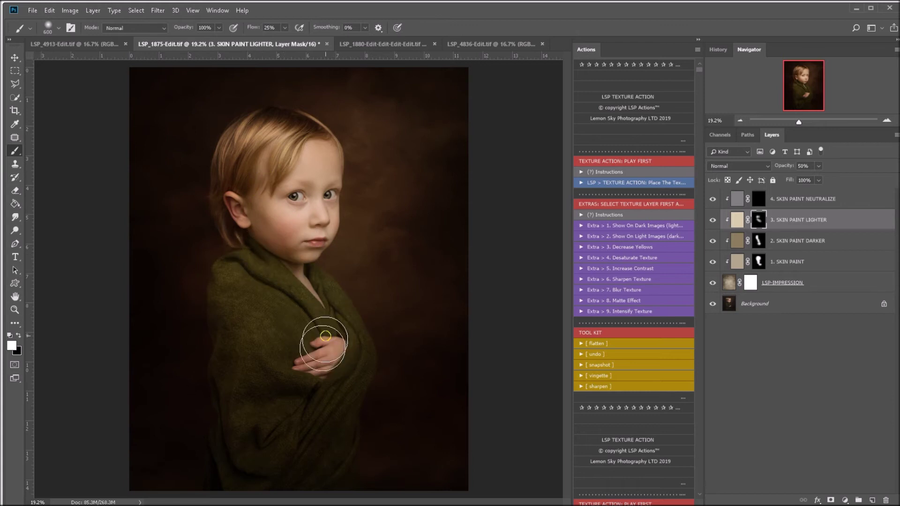
pyautogui.click(758, 198)
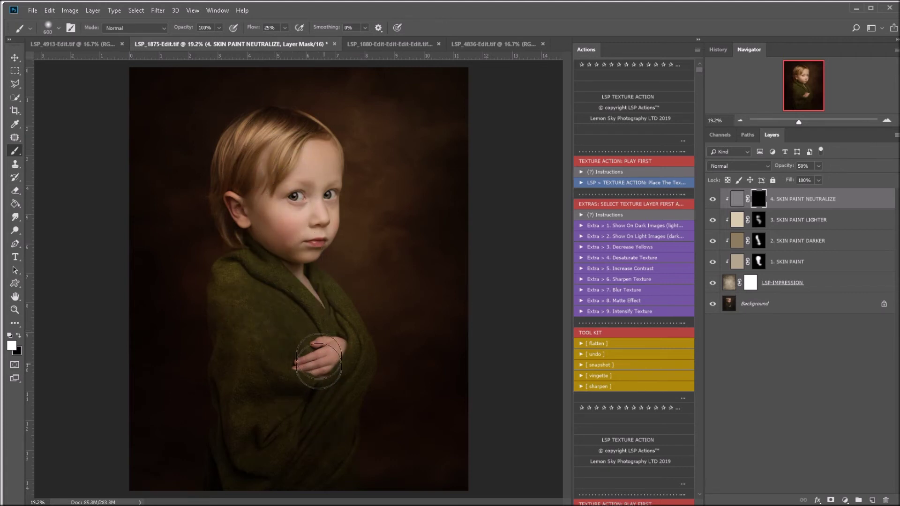
pyautogui.moveTo(319, 361)
pyautogui.mouseDown()
pyautogui.moveTo(267, 207)
pyautogui.moveTo(291, 195)
pyautogui.moveTo(304, 202)
pyautogui.moveTo(285, 178)
pyautogui.mouseUp()
# Step: Toggle the LSP-IMPRESSION texture on and off to compare the skin painting
pyautogui.click(713, 283)
pyautogui.click(713, 283)
pyautogui.click(713, 283)
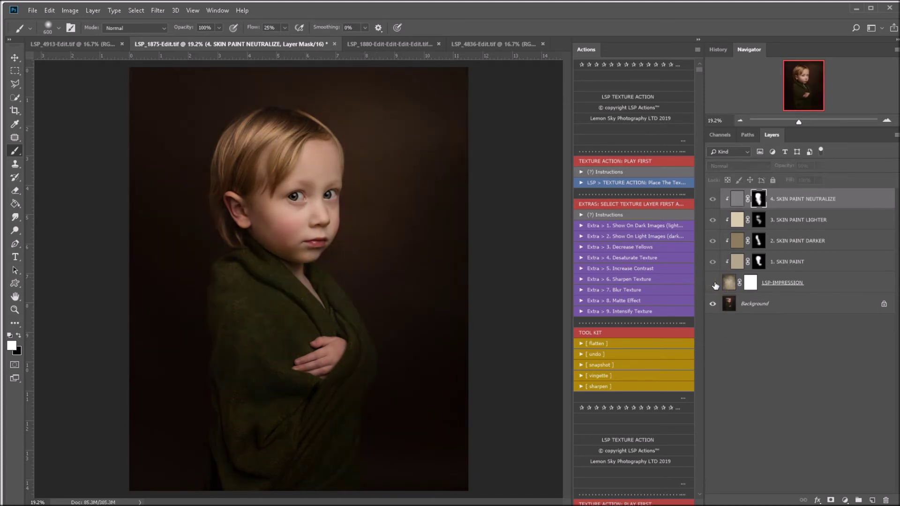
pyautogui.click(713, 283)
pyautogui.click(713, 283)
pyautogui.click(713, 283)
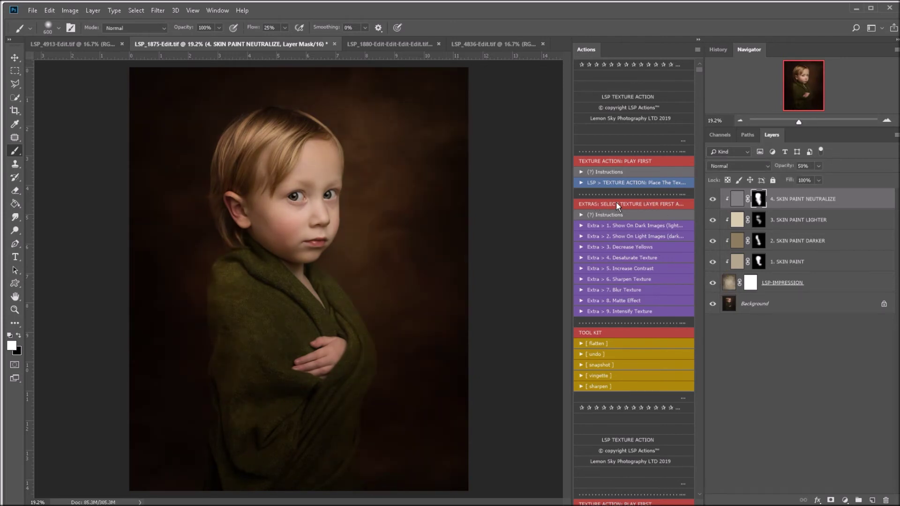
# Step: Play Decrease Yellows on LSP-IMPRESSION and move the new layer below 4. SKIN PAINT NEUTRALIZE
pyautogui.click(805, 280)
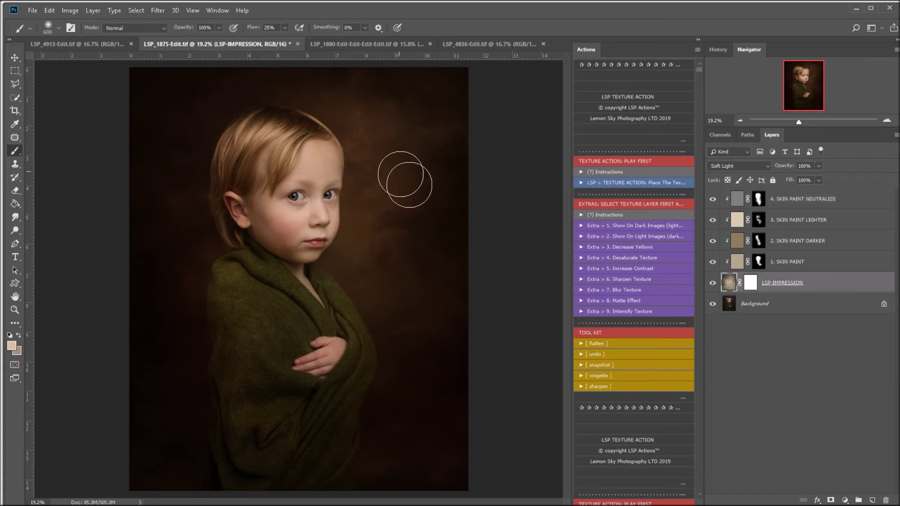
pyautogui.click(634, 246)
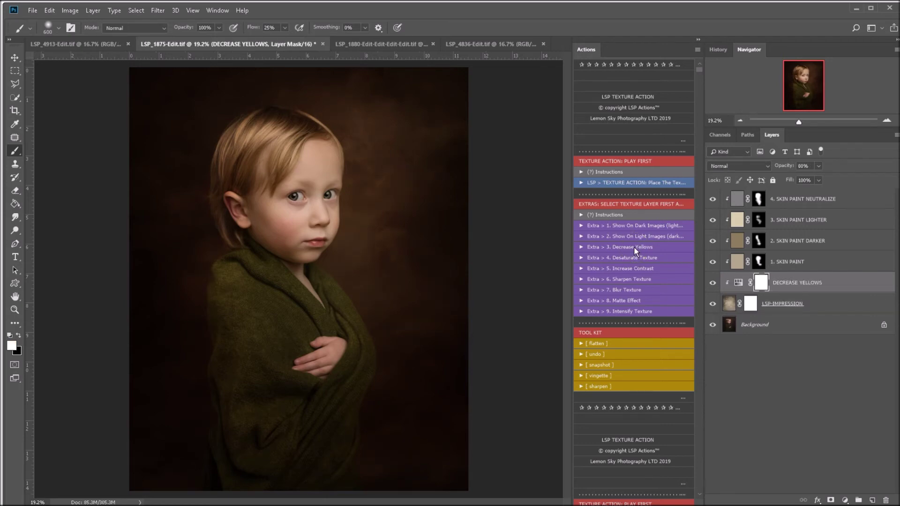
pyautogui.moveTo(792, 286); pyautogui.dragTo(796, 213)
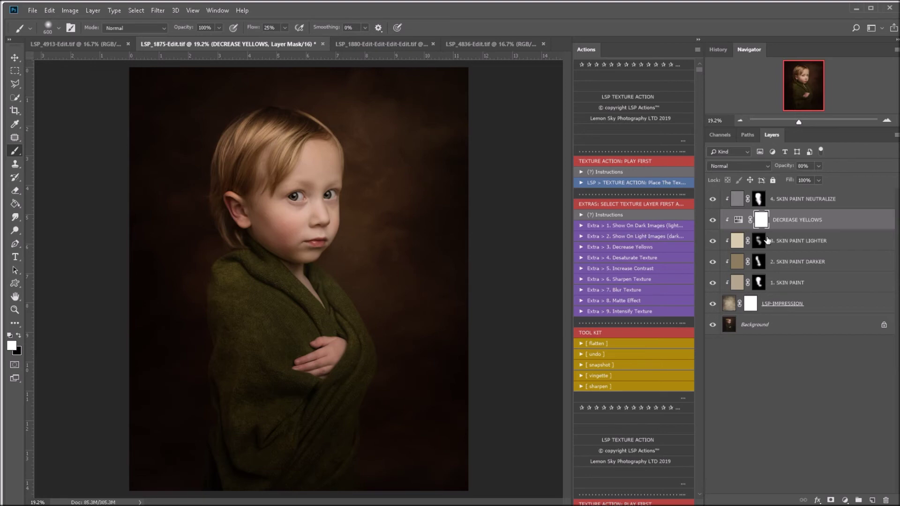
pyautogui.click(812, 243)
# Step: Add Sharpen Texture above LSP-IMPRESSION, compare it on and off, and raise its opacity to full
pyautogui.click(787, 299)
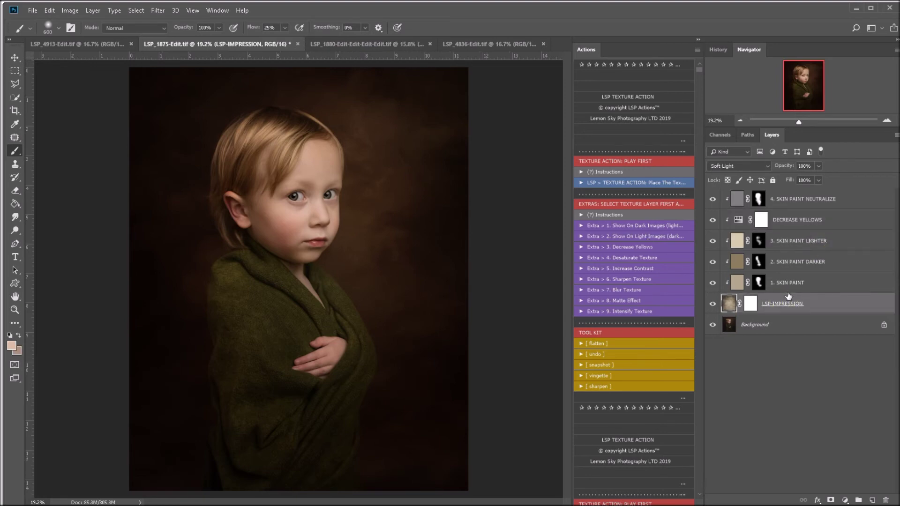
pyautogui.click(637, 278)
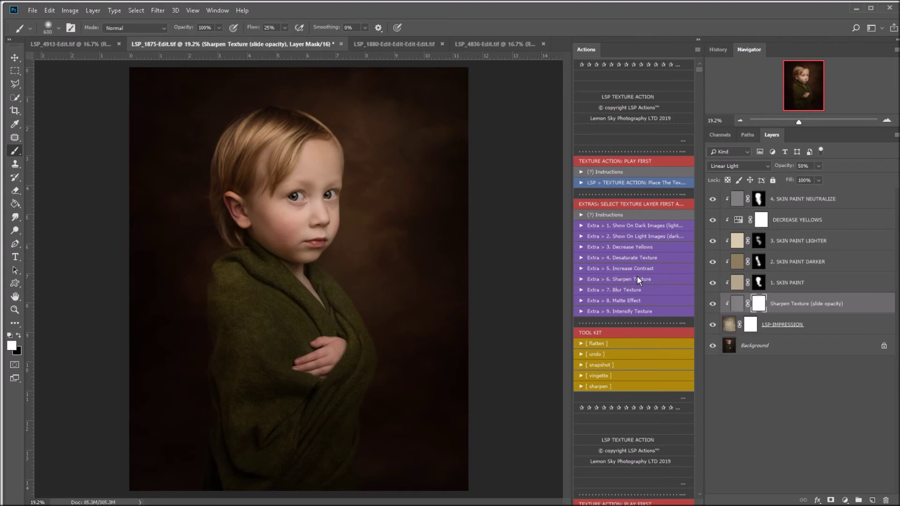
pyautogui.click(714, 305)
pyautogui.click(713, 304)
pyautogui.click(713, 305)
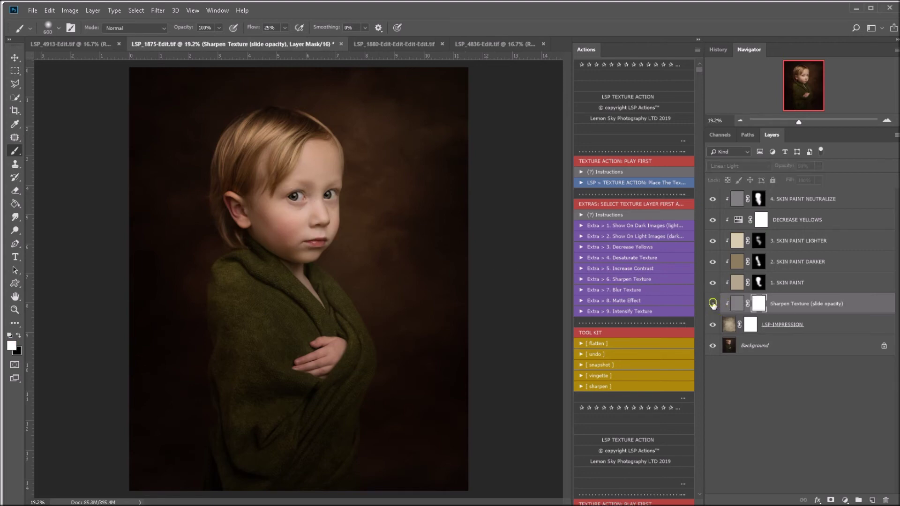
pyautogui.click(713, 305)
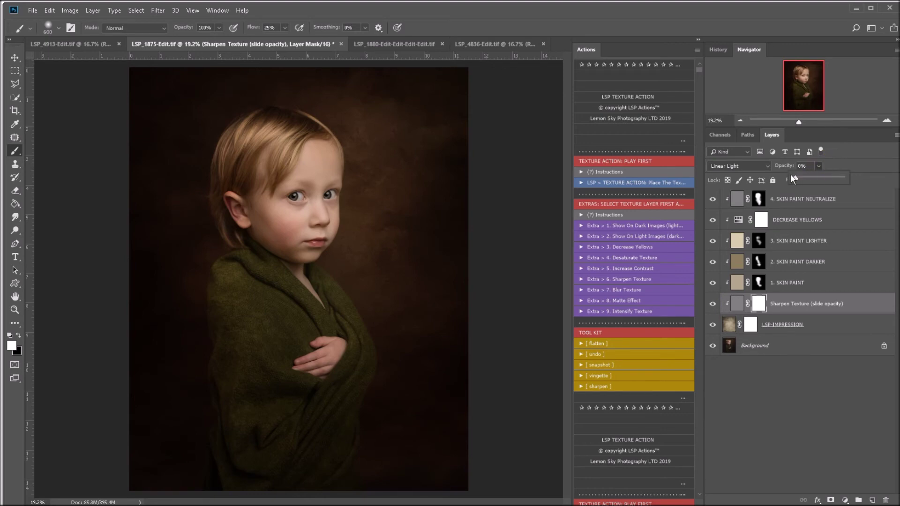
pyautogui.moveTo(791, 175); pyautogui.dragTo(888, 179)
pyautogui.click(782, 331)
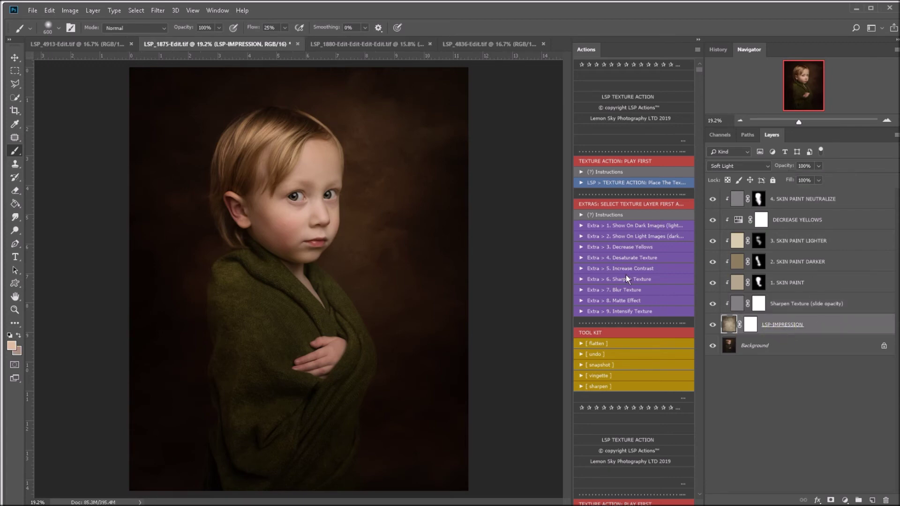
# Step: Play Blur Texture, hide Sharpen Texture, and paint the blur over the background with a larger brush
pyautogui.click(624, 291)
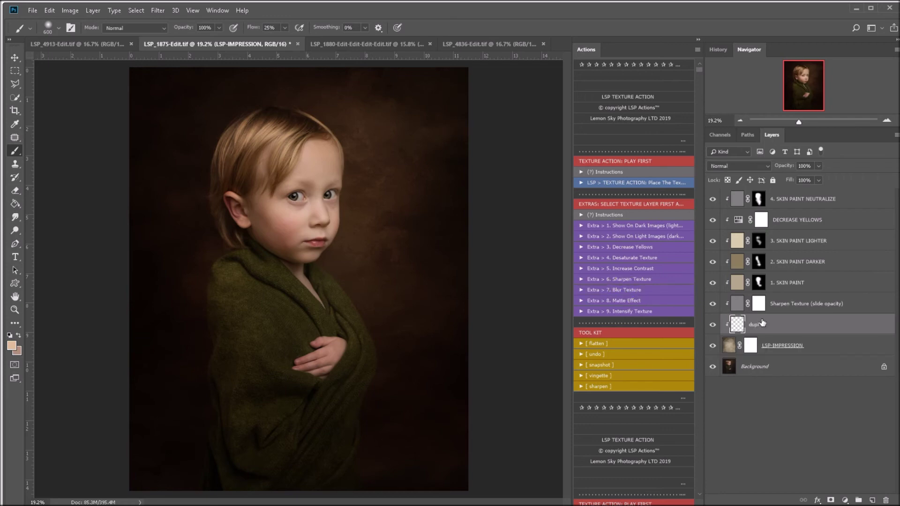
pyautogui.click(714, 304)
pyautogui.press(']')
pyautogui.press(']')
pyautogui.press(']')
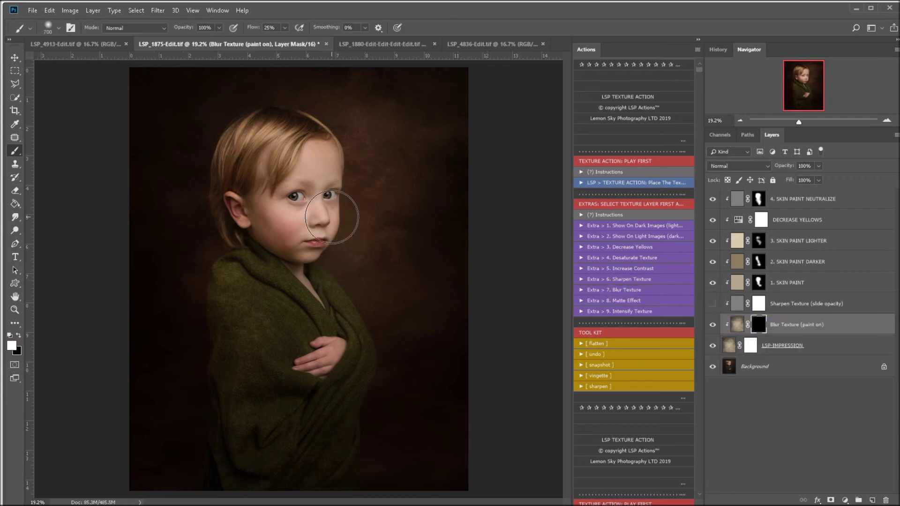
pyautogui.press(']')
pyautogui.press(']')
pyautogui.press(']')
pyautogui.press(']')
pyautogui.press(']')
pyautogui.press(']')
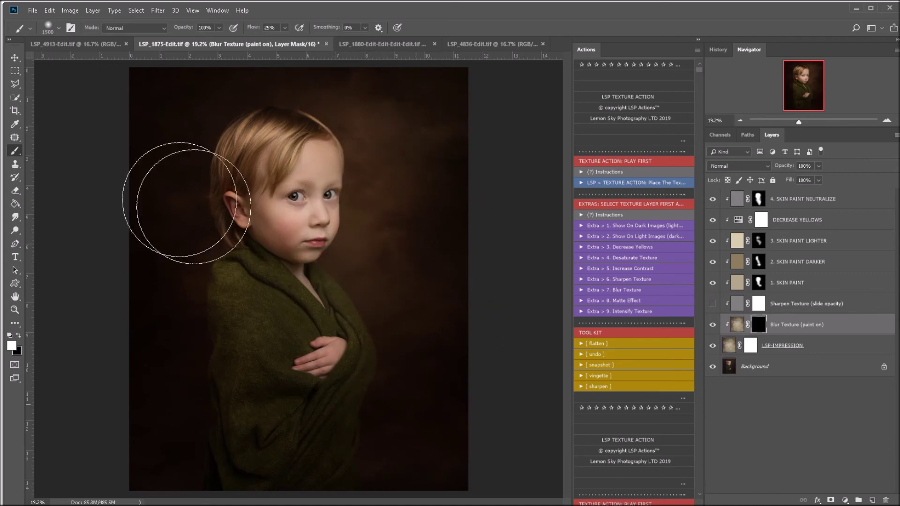
pyautogui.moveTo(154, 218)
pyautogui.mouseDown()
pyautogui.moveTo(211, 60)
pyautogui.moveTo(351, 396)
pyautogui.mouseUp()
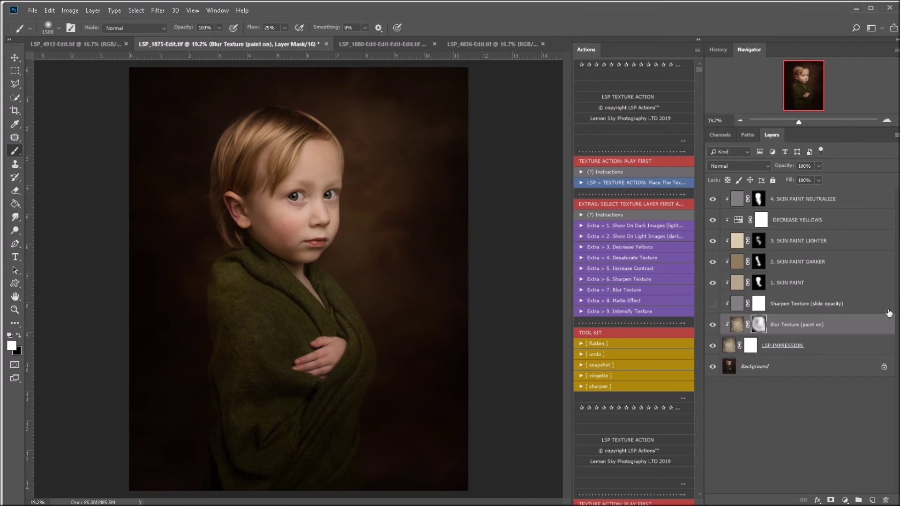
# Step: Compare the blur on and off, lower its opacity, then hide the Blur Texture layer
pyautogui.click(712, 324)
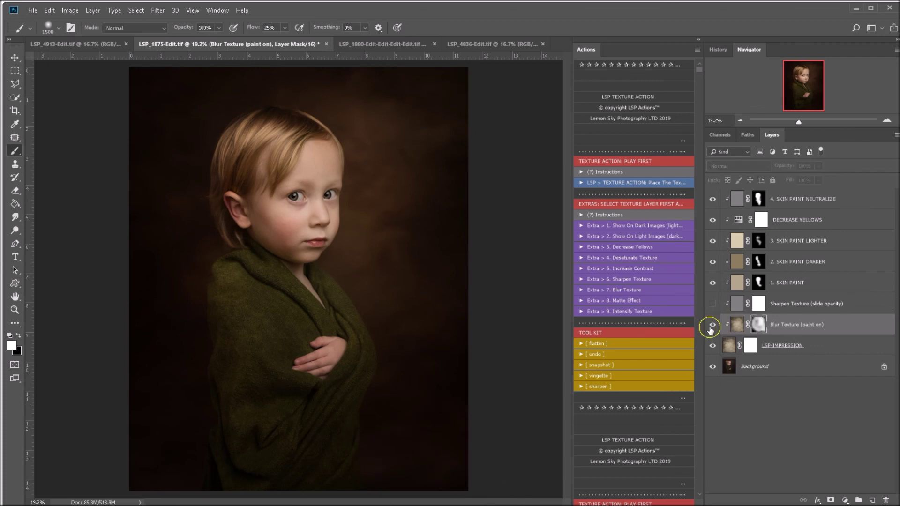
pyautogui.click(712, 325)
pyautogui.click(712, 326)
pyautogui.click(711, 325)
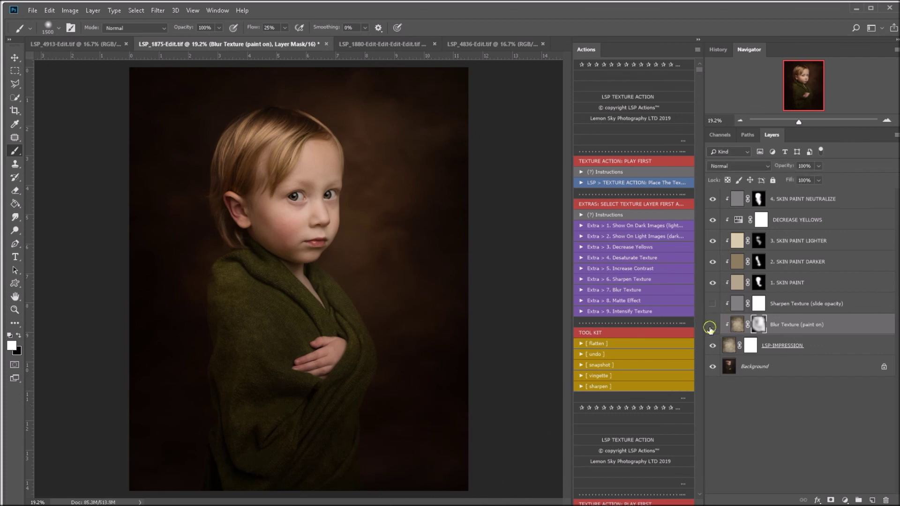
pyautogui.click(712, 325)
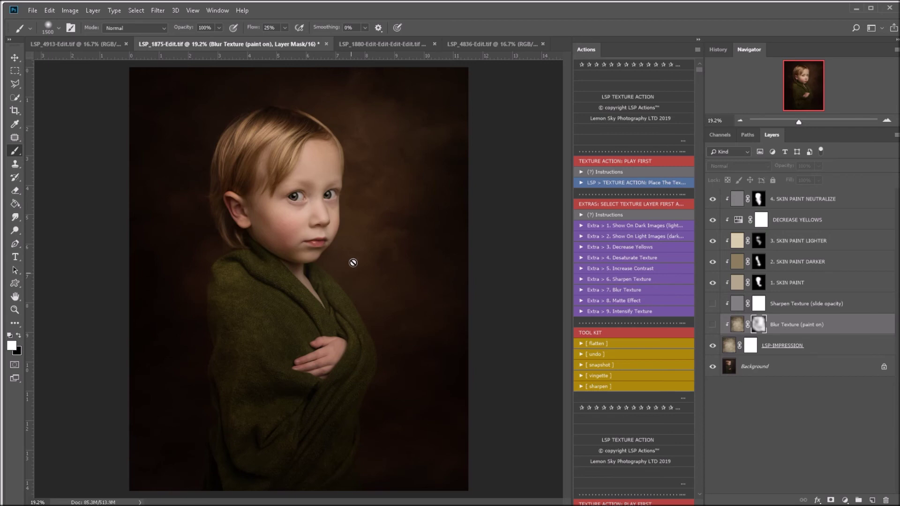
pyautogui.click(712, 326)
pyautogui.click(711, 326)
pyautogui.click(712, 326)
pyautogui.click(825, 323)
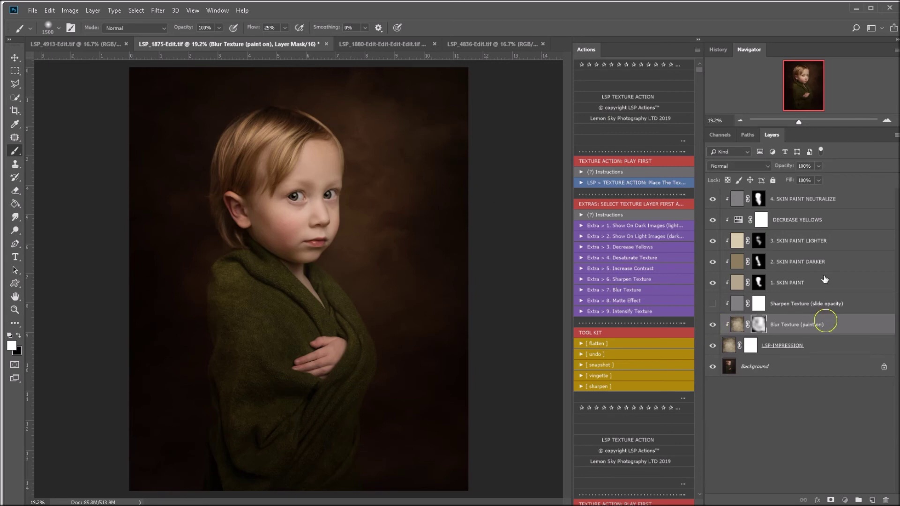
pyautogui.click(819, 180)
pyautogui.moveTo(819, 178); pyautogui.dragTo(770, 175)
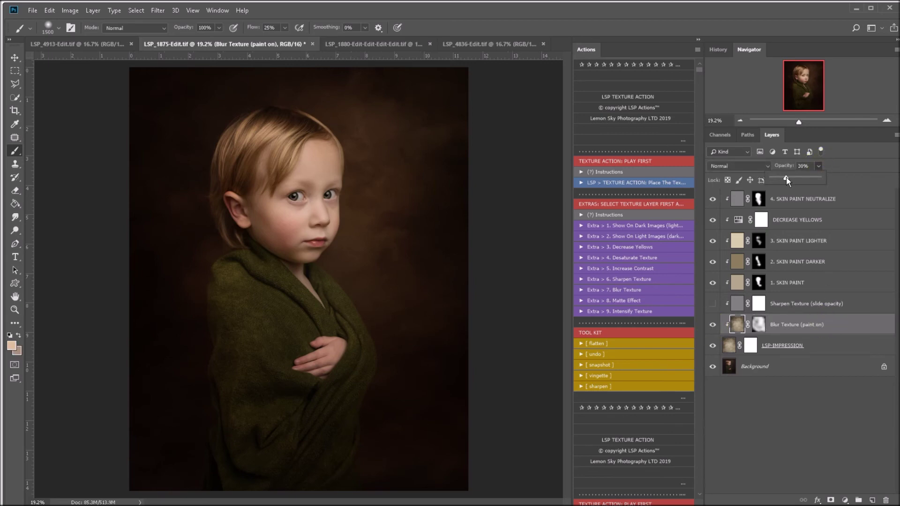
pyautogui.click(712, 325)
pyautogui.click(712, 346)
# Step: Try Intensify Texture on LSP-IMPRESSION, undo it, and add the Vignette layer at Luminosity 55%
pyautogui.click(712, 345)
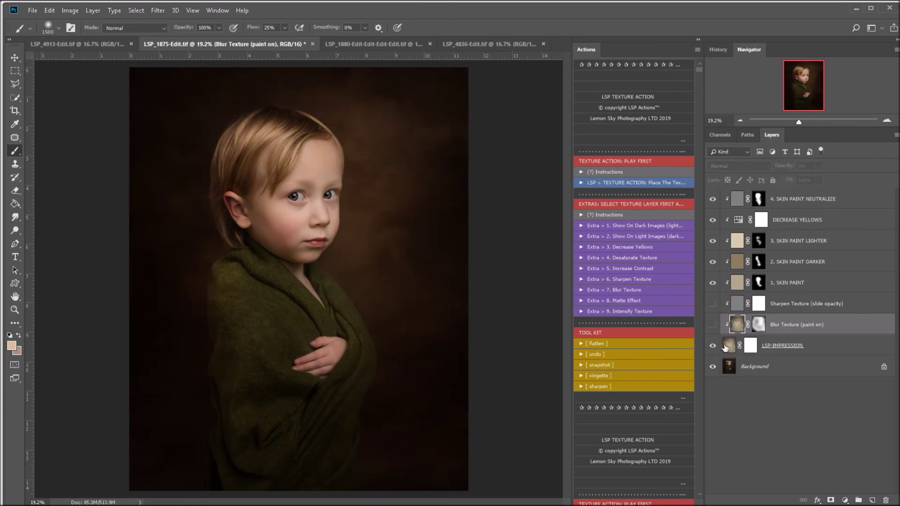
pyautogui.click(729, 346)
pyautogui.click(637, 311)
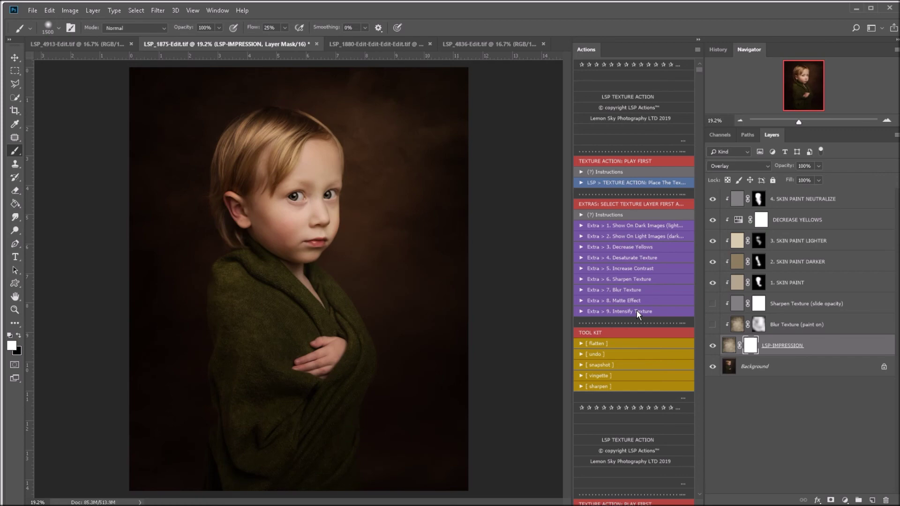
pyautogui.click(712, 345)
pyautogui.click(712, 345)
pyautogui.click(712, 346)
pyautogui.click(713, 345)
pyautogui.click(601, 355)
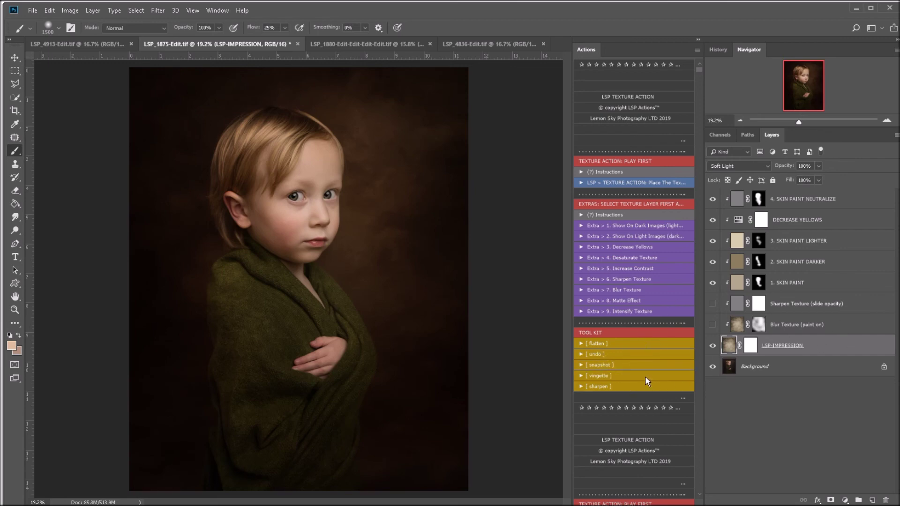
pyautogui.click(645, 376)
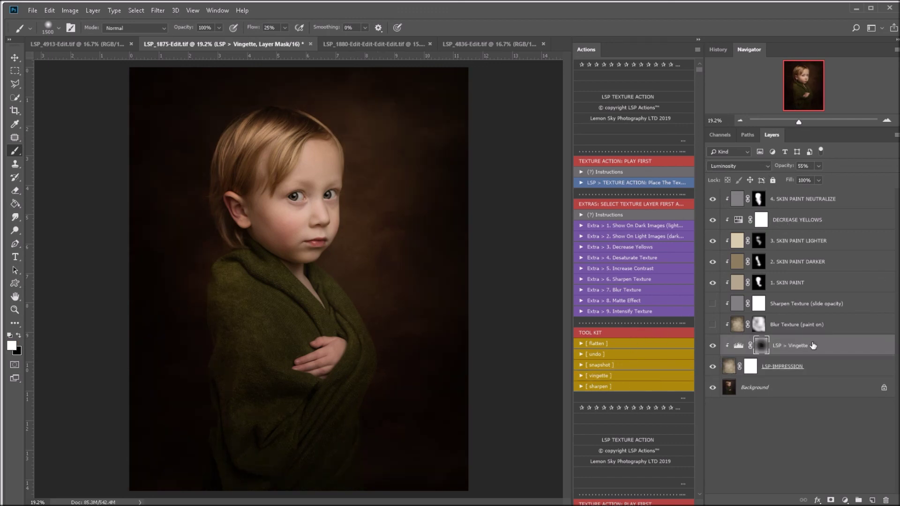
# Step: Move the LSP > Vingette layer to the top of the stack, release its clipping mask, and toggle its visibility to compare
pyautogui.moveTo(814, 345); pyautogui.dragTo(779, 202)
pyautogui.rightClick(778, 205)
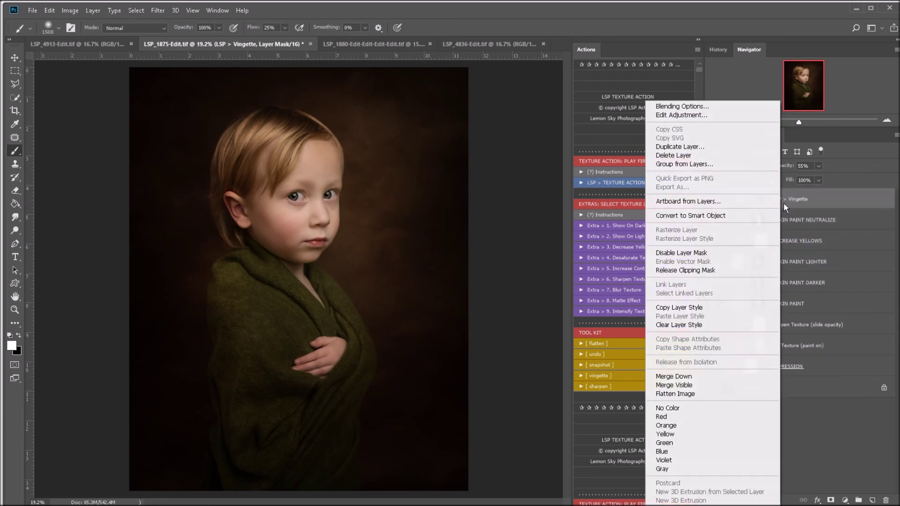
pyautogui.click(716, 271)
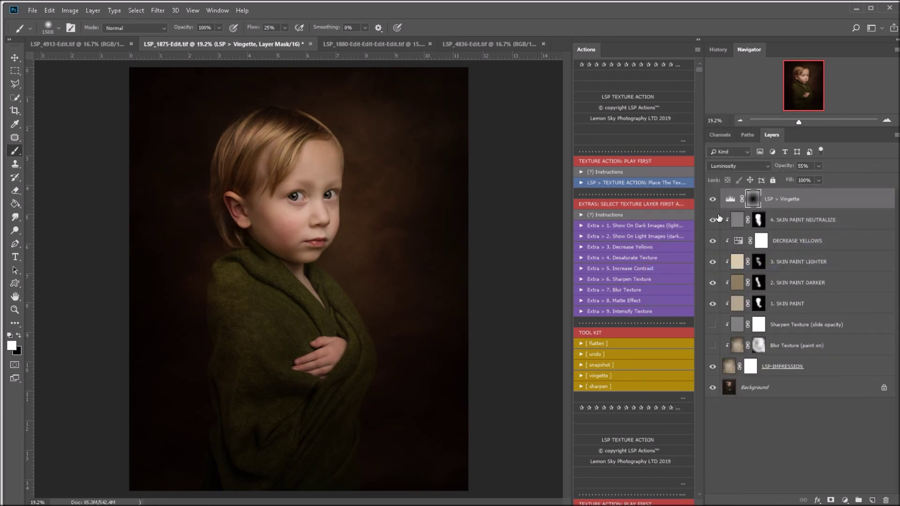
pyautogui.click(712, 199)
pyautogui.click(712, 200)
pyautogui.click(713, 200)
pyautogui.click(713, 200)
# Step: Paint black on the vignette mask to clear the darkening from the child's head and arms
pyautogui.press('x')
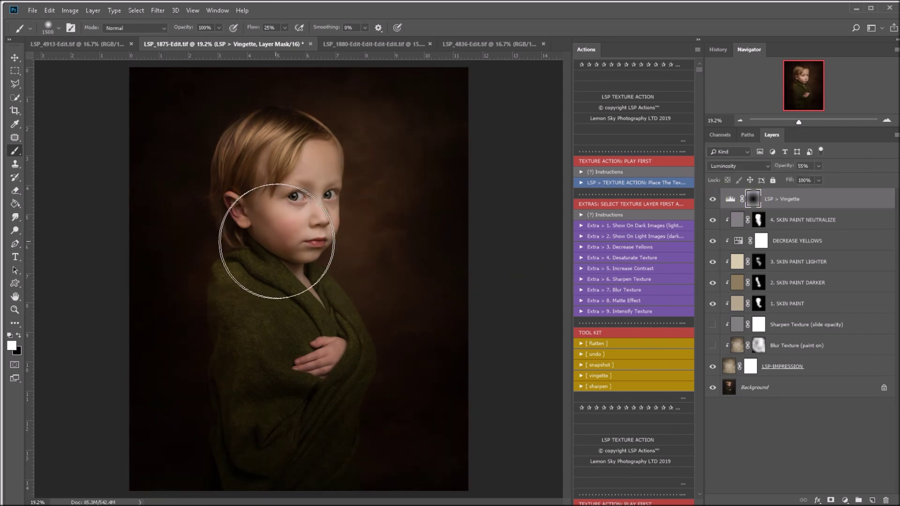
pyautogui.moveTo(284, 252)
pyautogui.mouseDown()
pyautogui.moveTo(281, 276)
pyautogui.moveTo(261, 150)
pyautogui.moveTo(302, 301)
pyautogui.moveTo(278, 370)
pyautogui.moveTo(302, 197)
pyautogui.mouseUp()
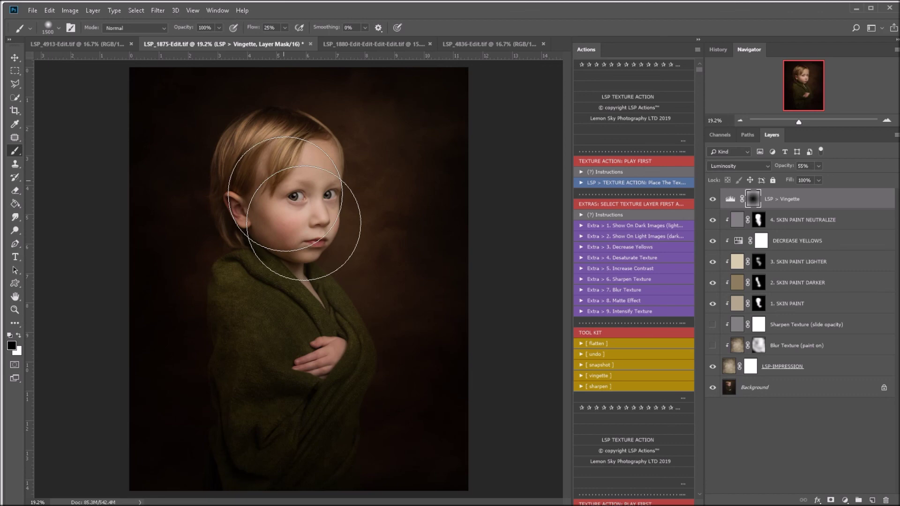
pyautogui.click(750, 387)
pyautogui.click(813, 368)
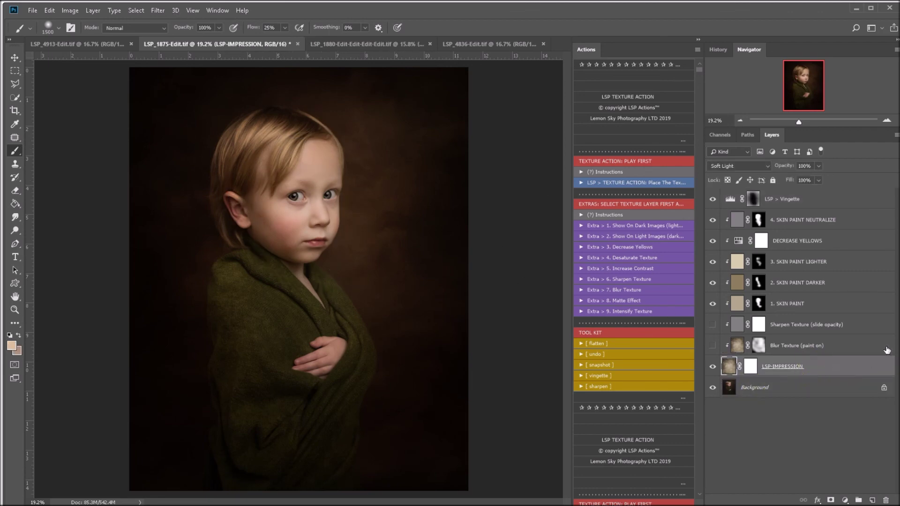